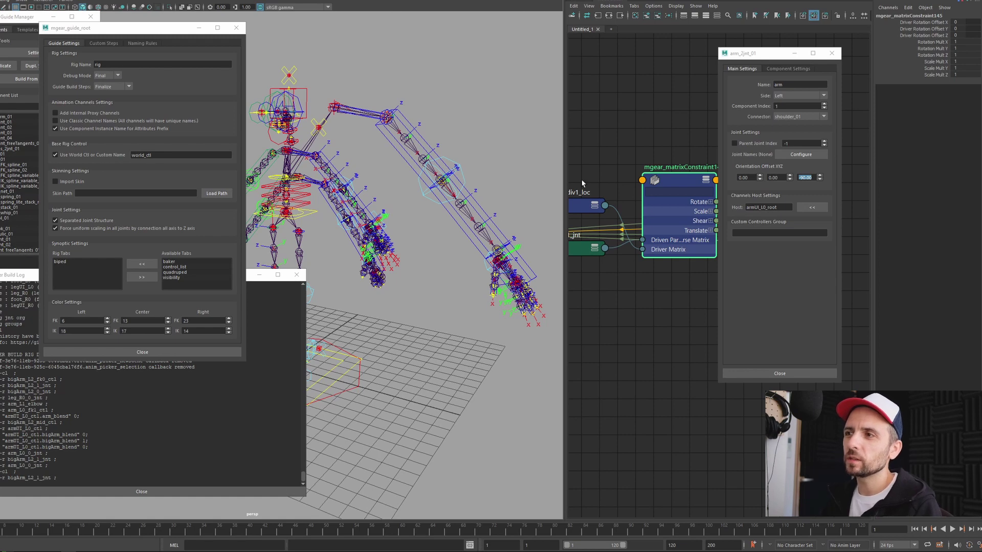
Step: Select armUI_L0_ctl to show the arm and bigArm Fk/Ik Blend and stretch channels
click(374, 215)
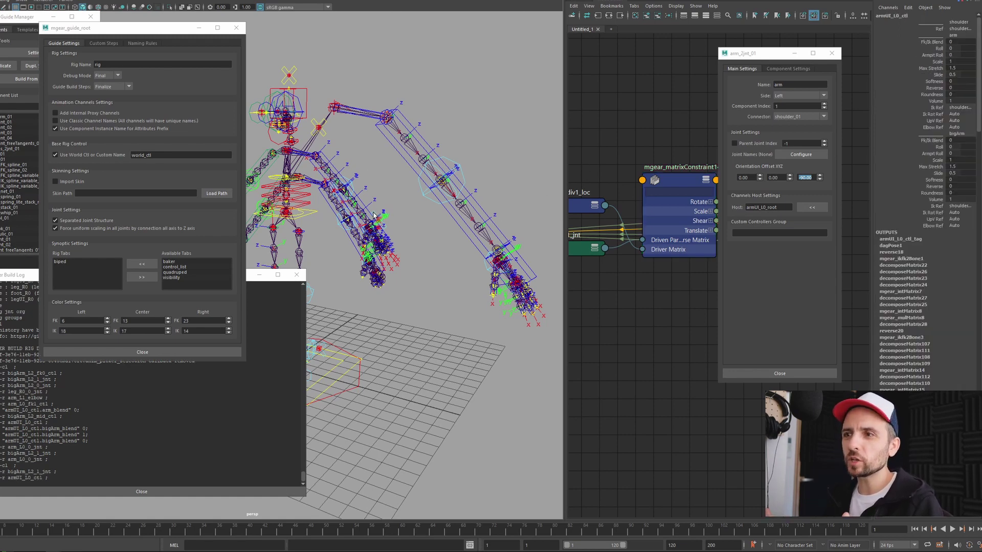
Step: Use the mGear right-click menu's Switch arm to Ik, setting the arm's Fk/Ik Blend to 1
right_click(374, 215)
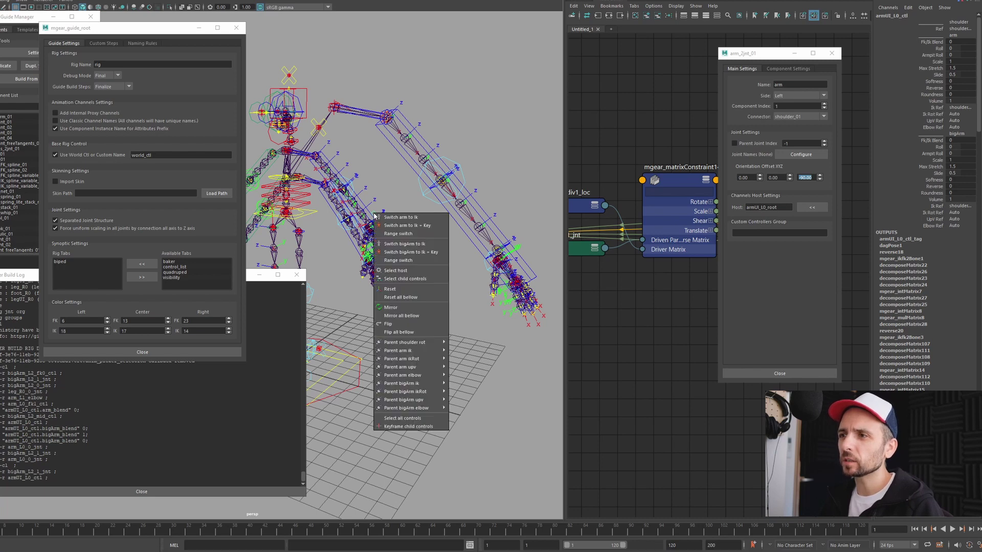
click(404, 220)
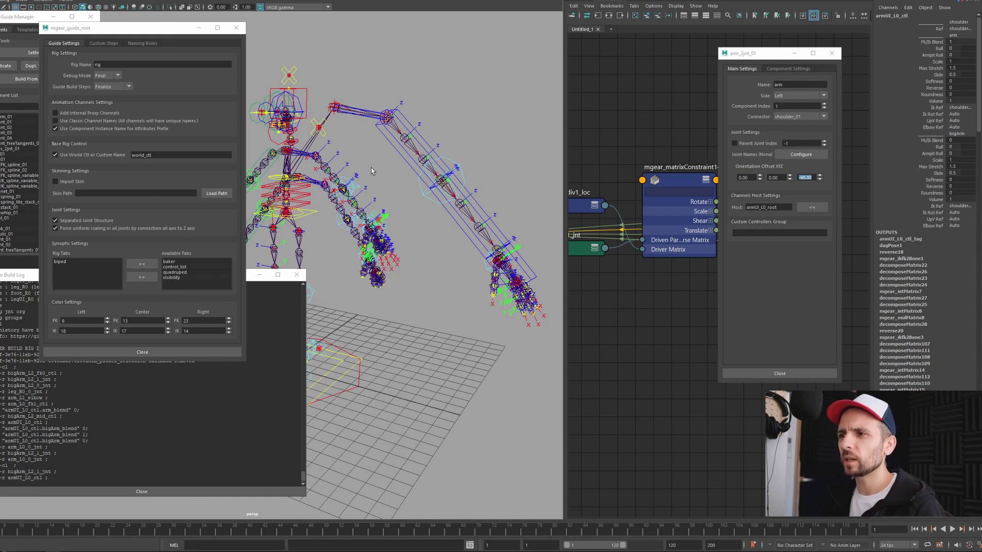
right_click(376, 207)
Step: Choose Switch bigArm to Ik from the mGear menu
click(404, 236)
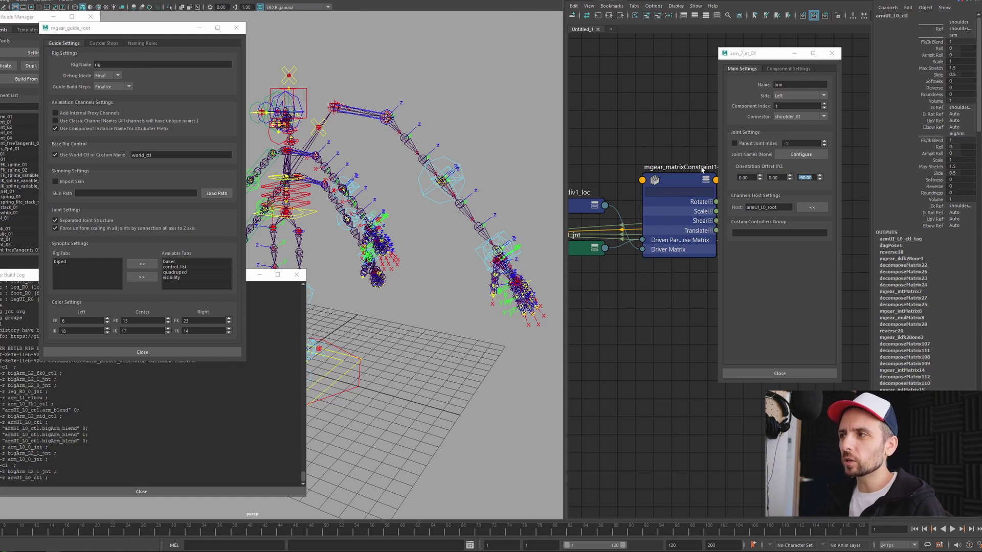
Step: Scrub the arm's Fk/Ik Blend in the viewport, then drag bigArm's Fk/Ik Blend back to 0
click(923, 42)
middle_drag(489, 136, 491, 138)
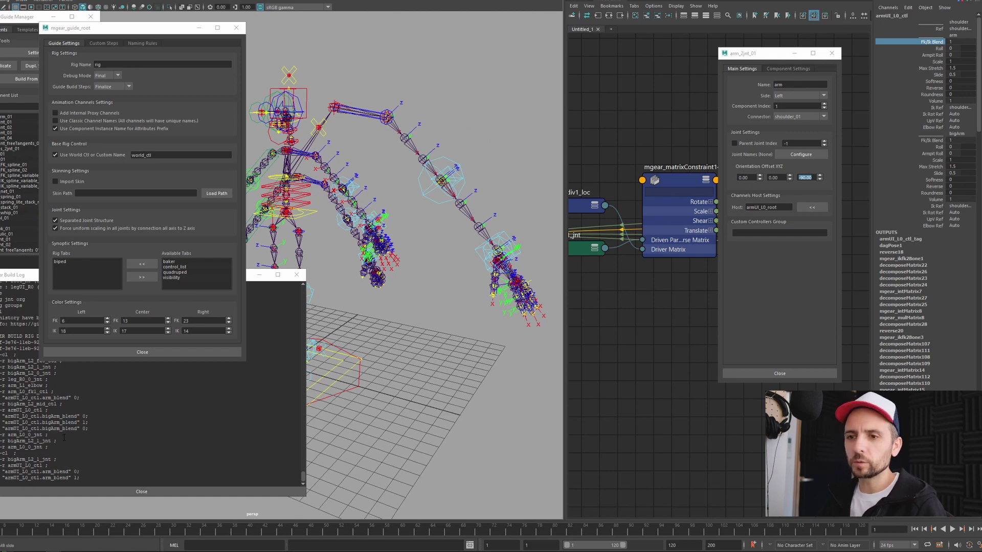
click(81, 478)
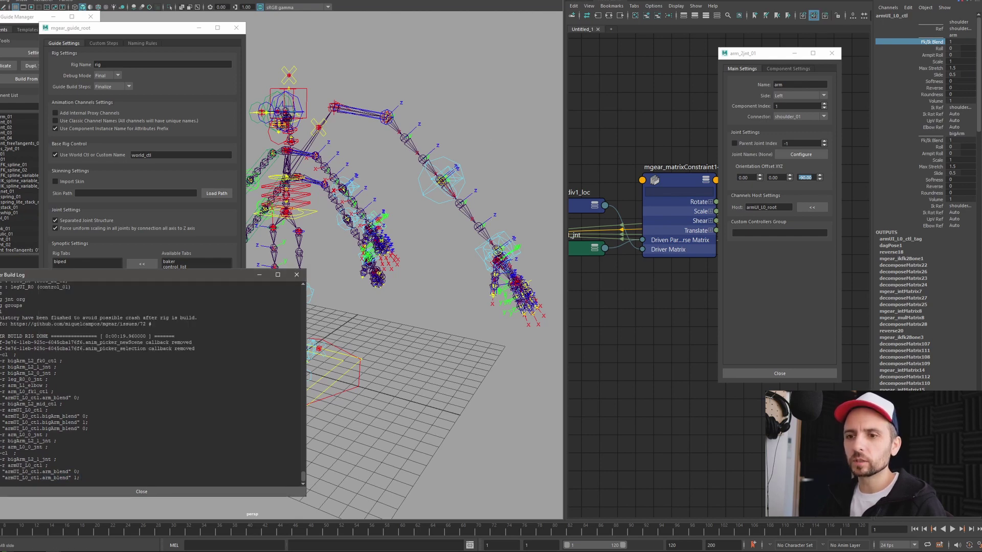
click(933, 140)
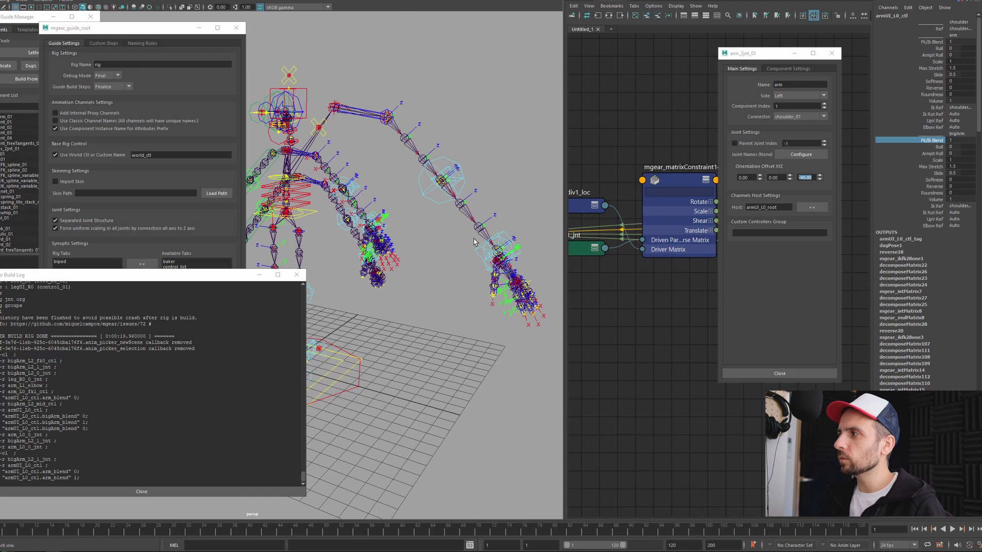
middle_drag(434, 253, 370, 259)
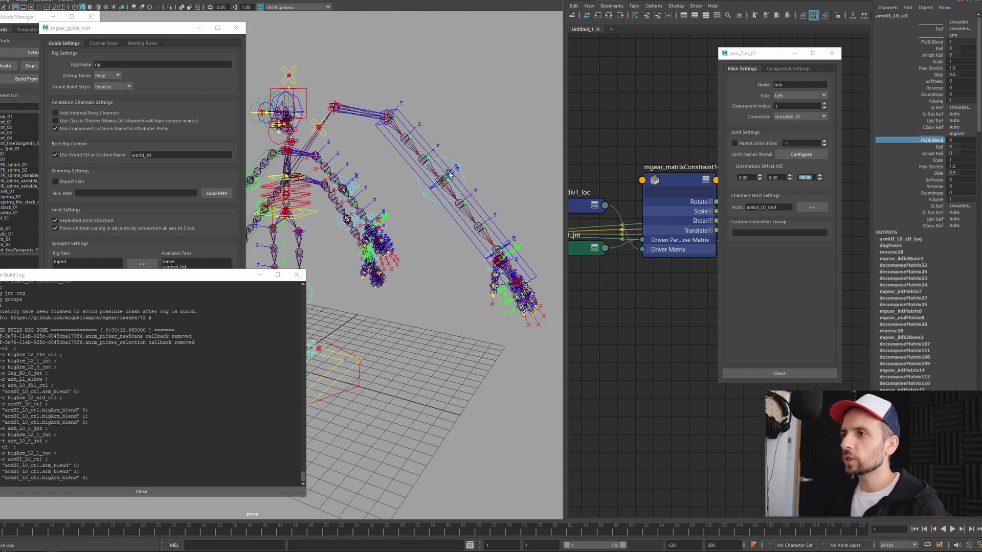
Step: Zoom in on bigArm_L2_0_jnt and arm_L0_0_jnt to inspect their rotated joint orientation
alt+drag(410, 153, 416, 115)
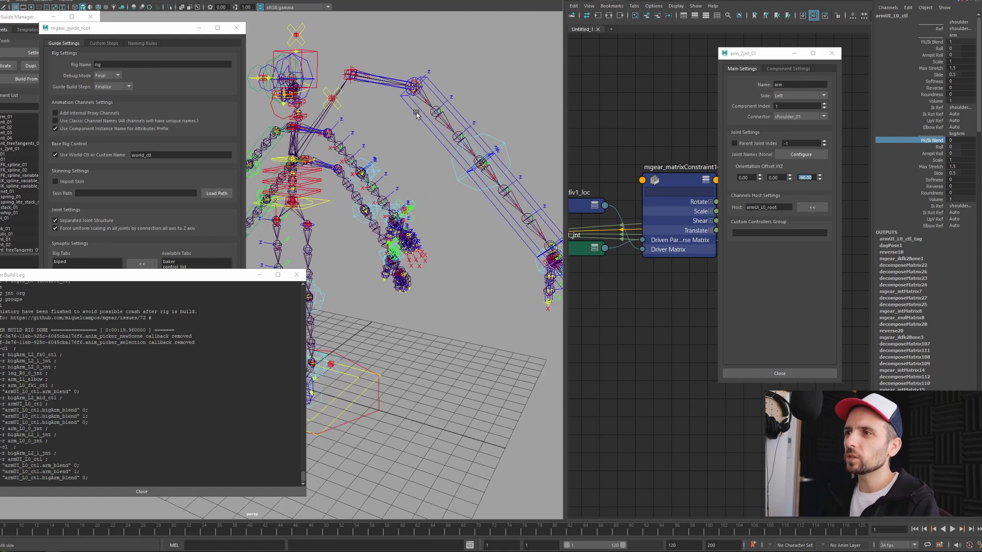
click(421, 102)
alt+middle_drag(426, 134, 416, 157)
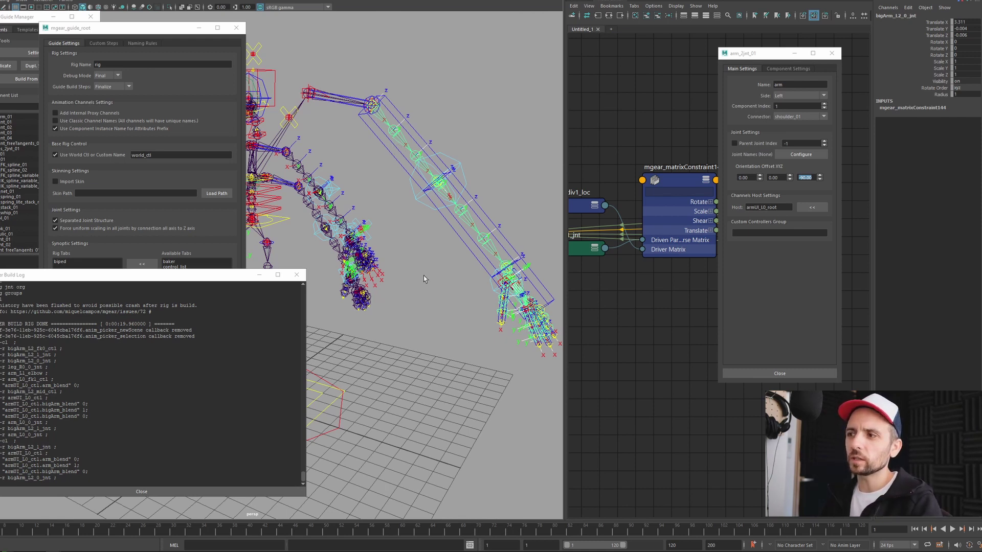
scroll(329, 204, up, 2)
scroll(328, 204, up, 2)
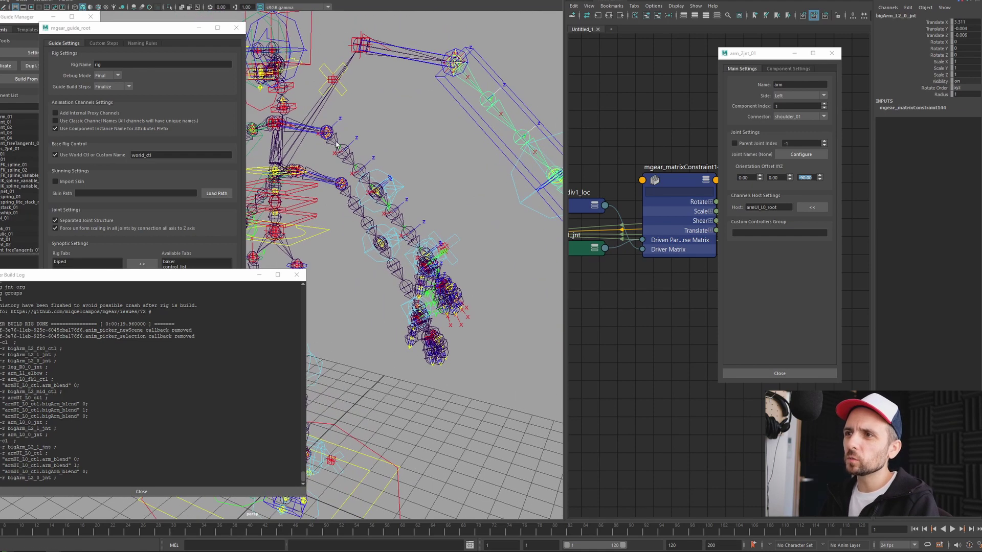
click(336, 144)
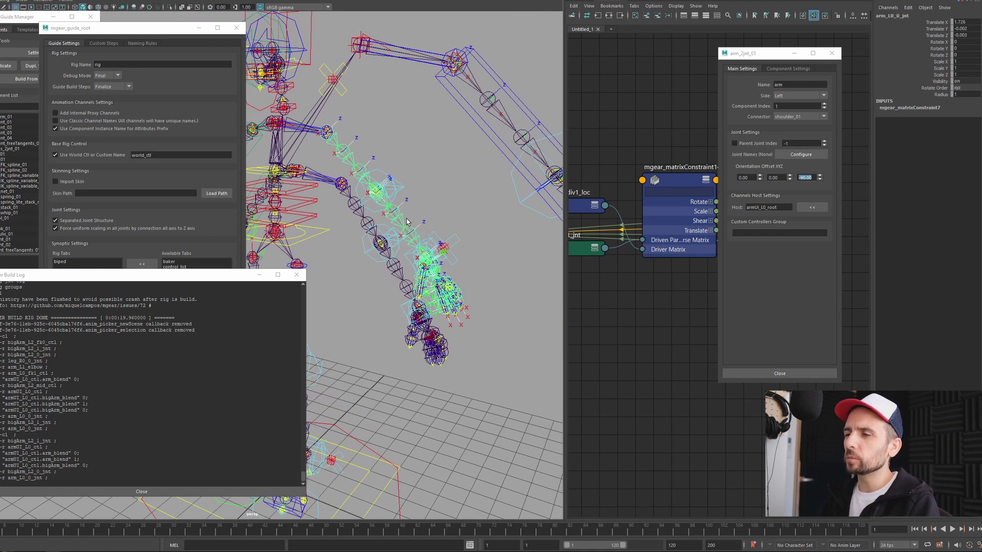
scroll(379, 156, up, 3)
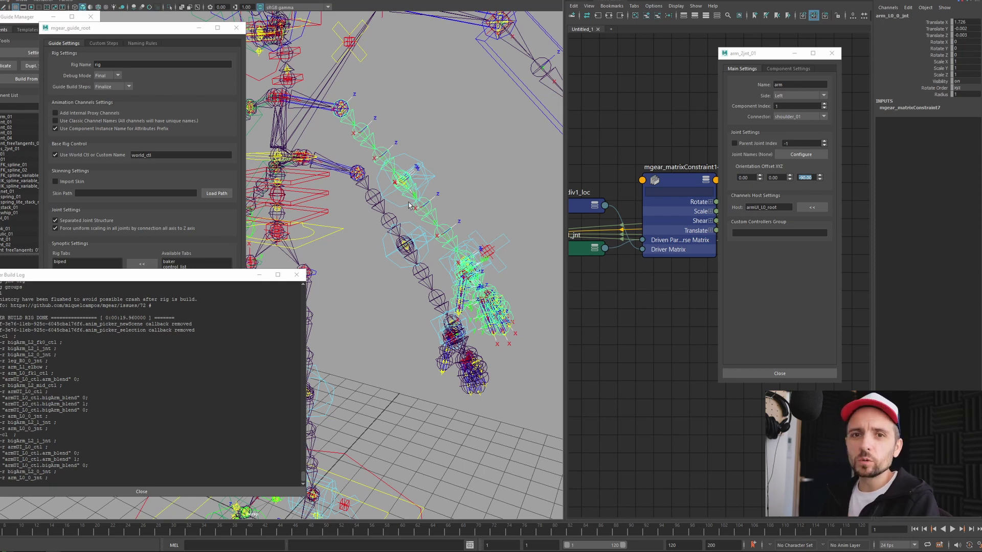
Step: Move arm_2jnt_01 aside and arrange mgear_matrixConstraint145 beside bigArm_L2_1_jnt in the Node Editor
alt+drag(455, 258, 512, 240)
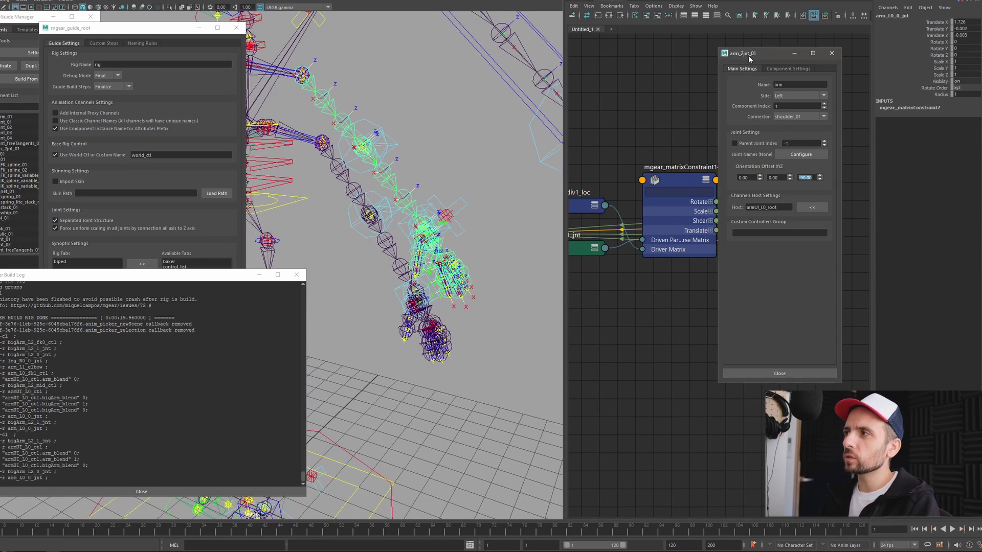
drag(752, 58, 809, 67)
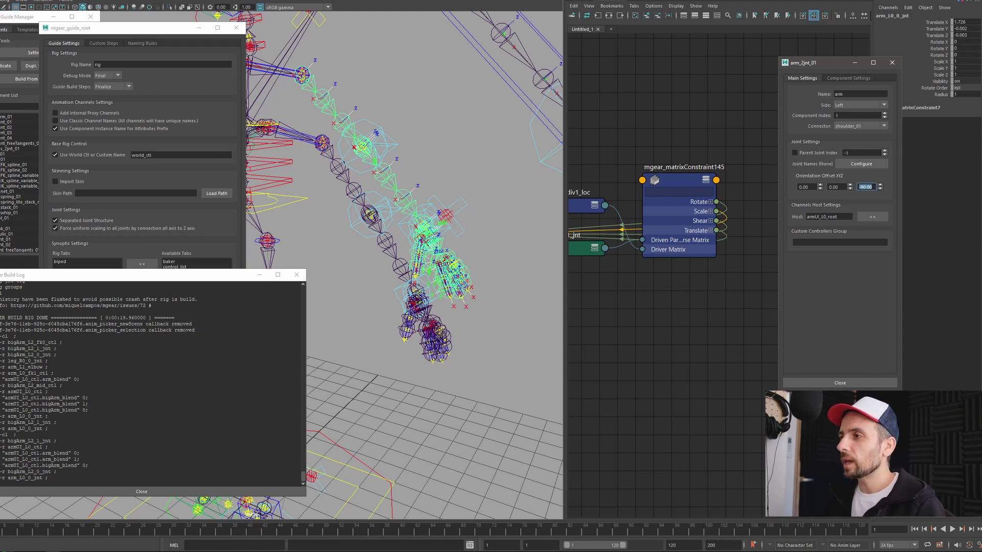
drag(669, 186, 705, 175)
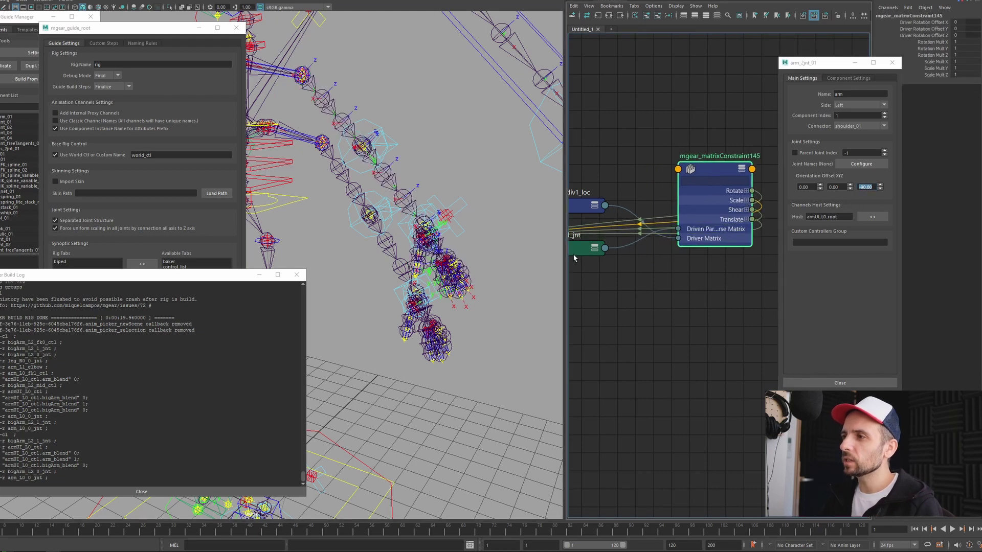
drag(581, 251, 624, 285)
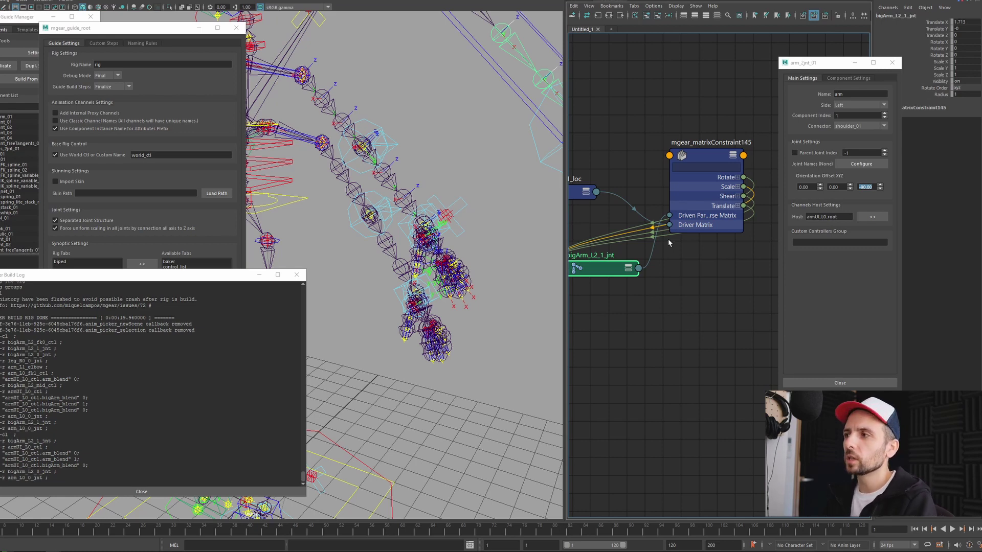
Step: Open mgear_matrixConstraint145 in the Attribute Editor and move the arm_2jnt_01 window off the graph
drag(708, 157, 690, 159)
double_click(691, 159)
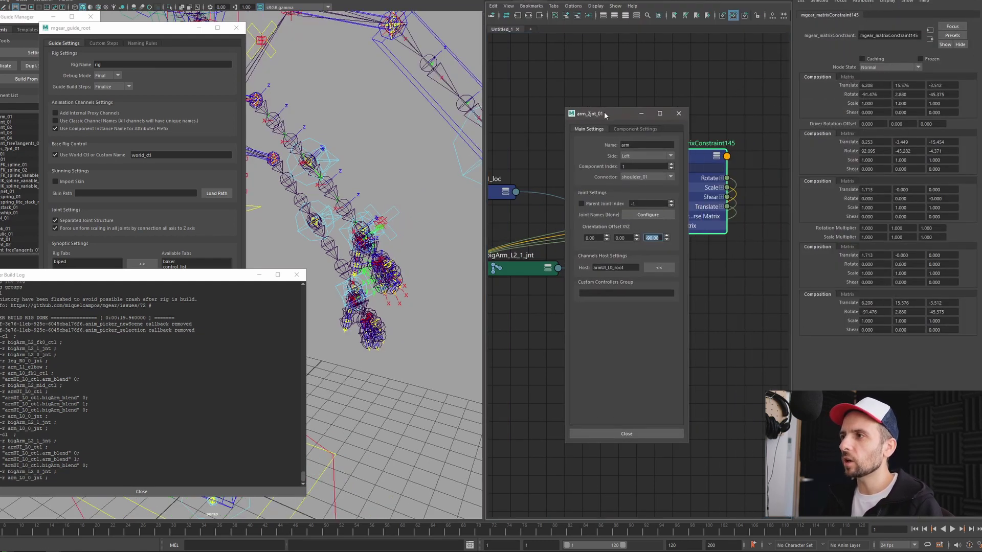
drag(605, 114, 591, 150)
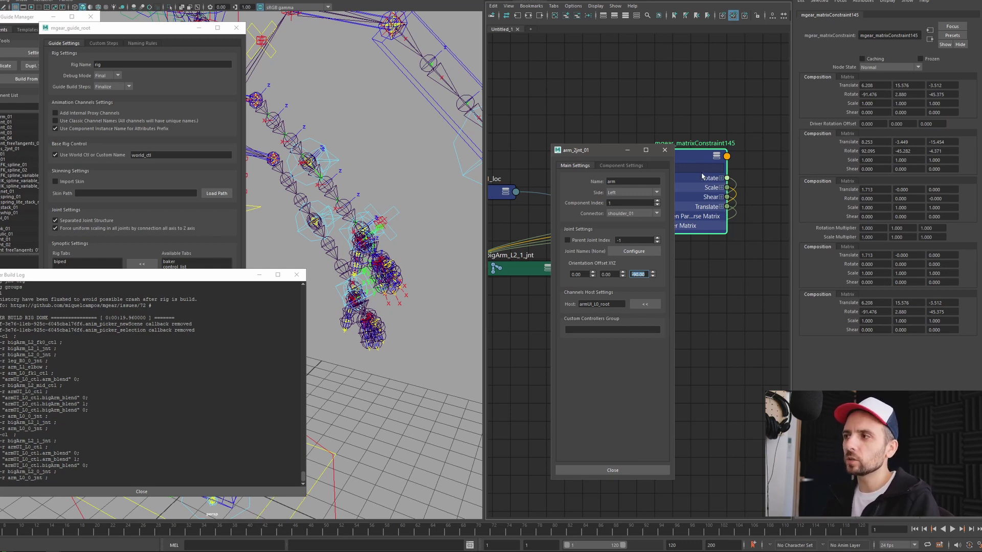
drag(601, 151, 852, 155)
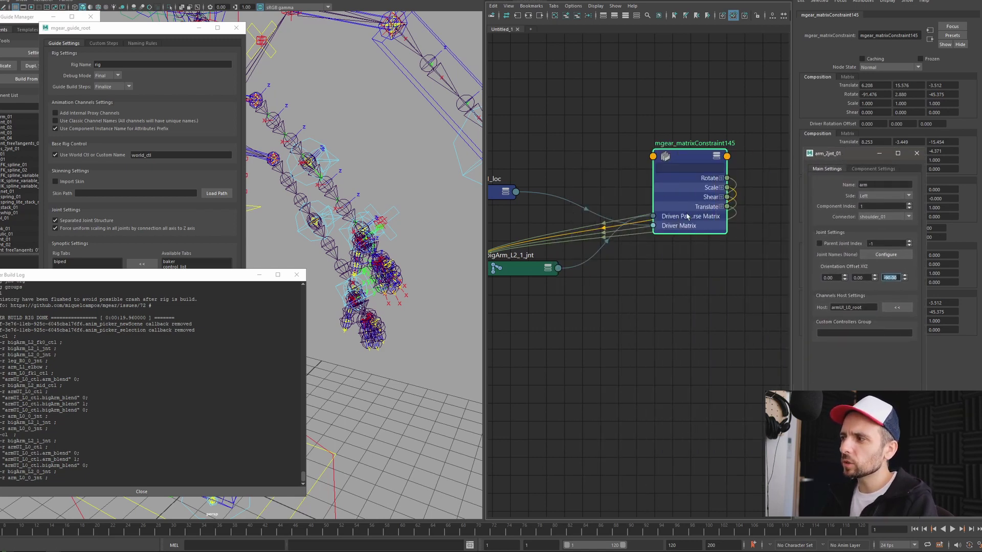
drag(679, 164, 645, 159)
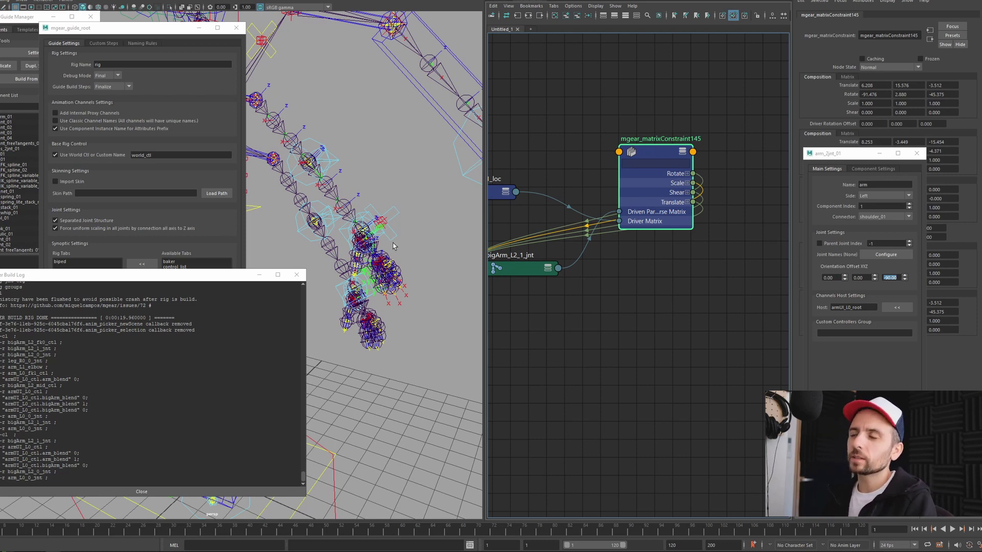
Step: Switch to the File Explorer window showing the contents of mgear_3.7.0_beta_01.zip
key(alt+Tab)
key(alt+Tab)
key(alt+Tab)
key(alt+Tab)
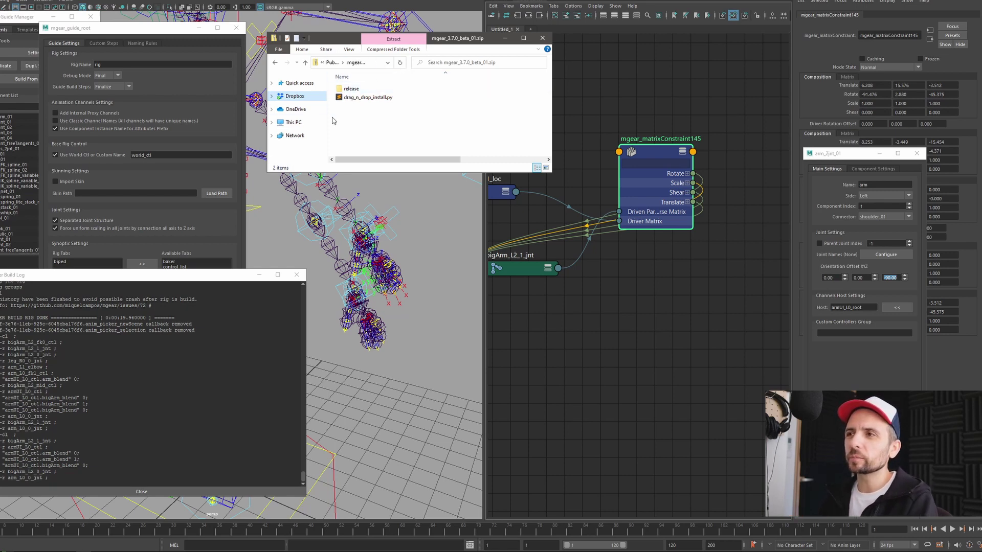
Step: Show the mgear_dist 3.7.0 Beta1 release page in the browser, then return to the beta zip
key(alt+Tab)
key(Tab)
key(Tab)
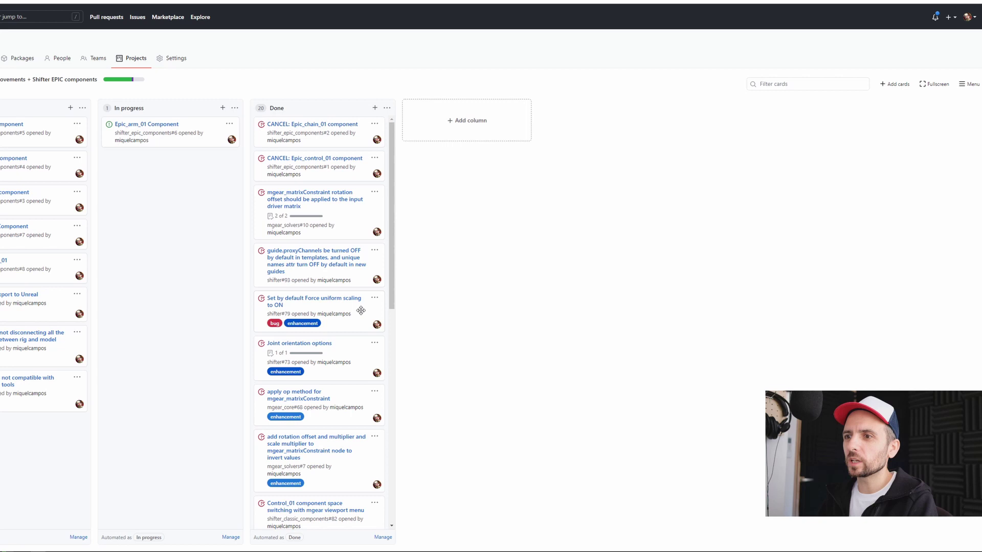
key(ctrl+Tab)
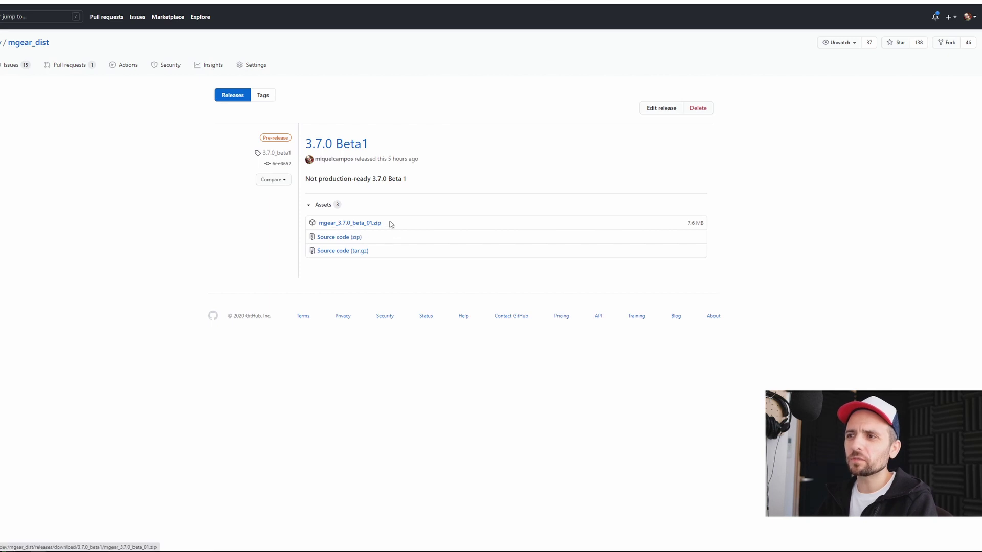
key(alt+Tab)
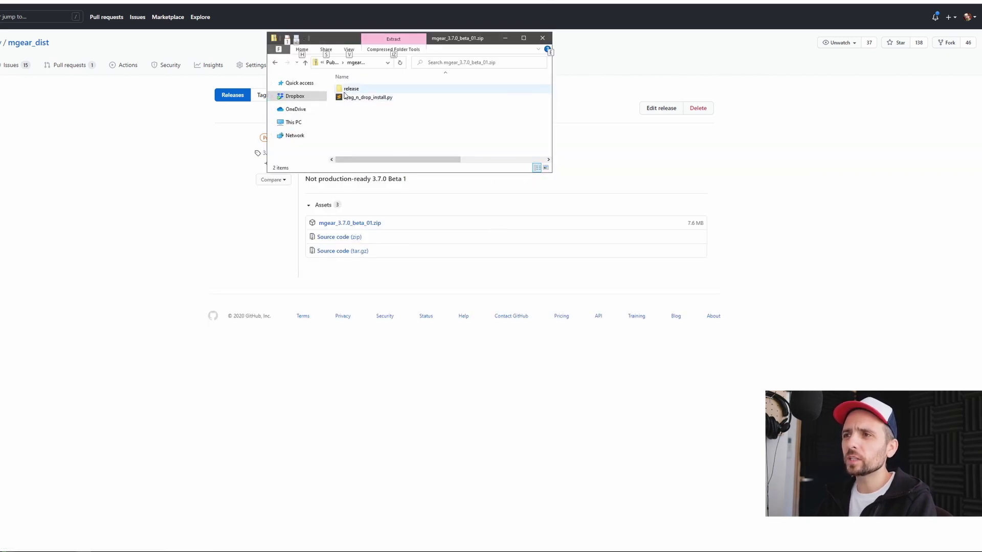